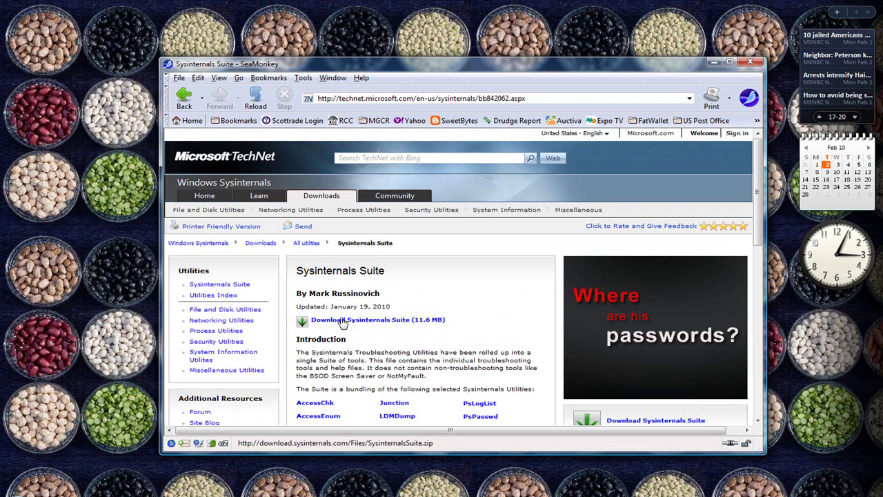
Step: Scroll the Sysinternals Suite listing and open the Autoruns for Windows v9.57 download page
scroll(242, 290, down, 1)
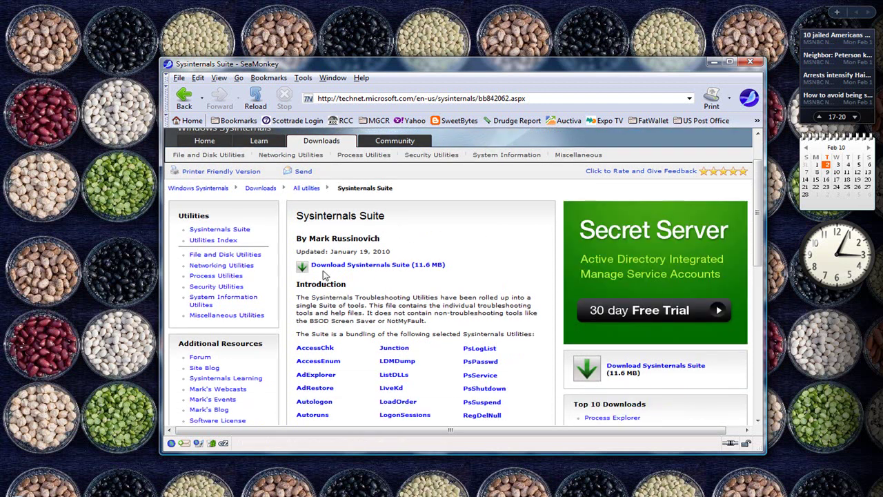
scroll(427, 273, down, 5)
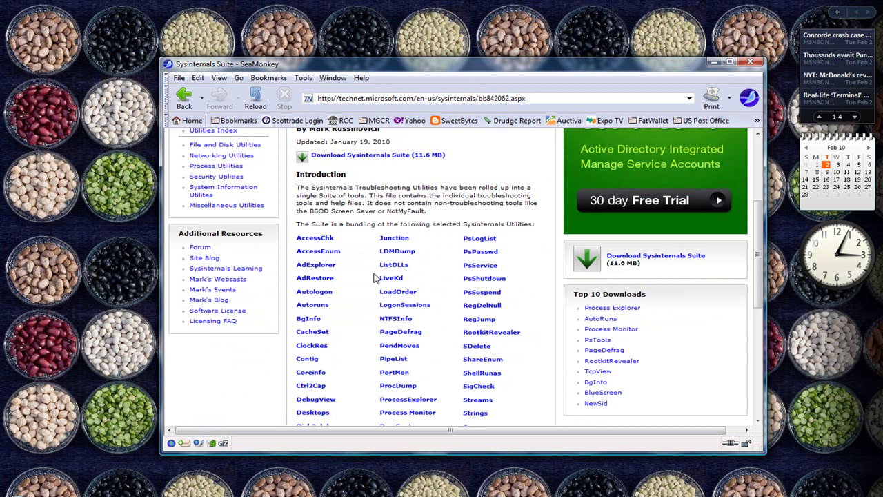
click(319, 308)
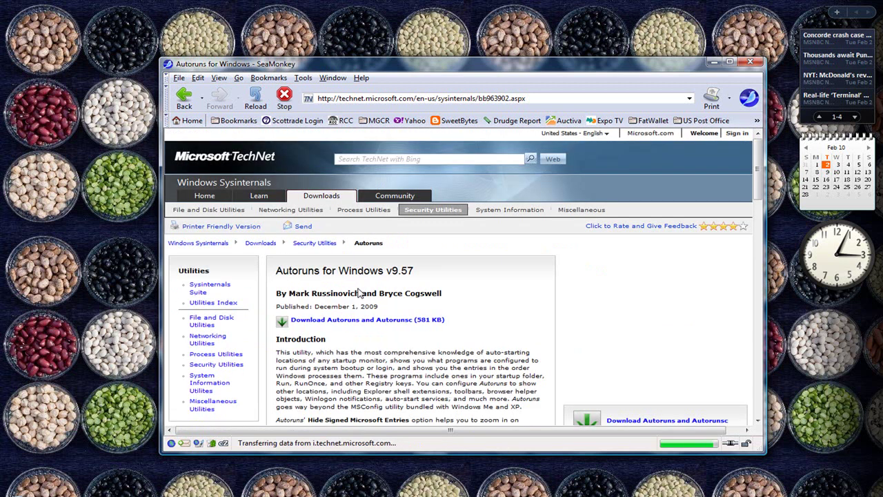
scroll(358, 291, down, 3)
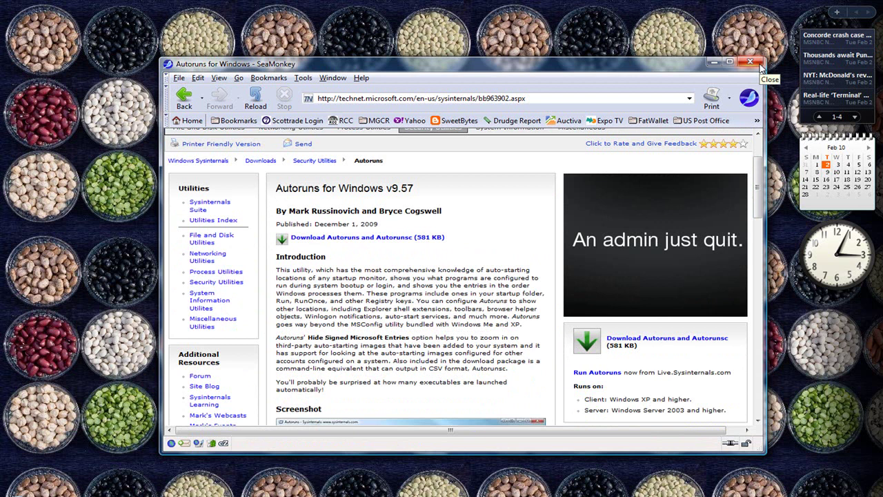
Step: Close SeaMonkey and launch autoruns.exe from the restored SysInternals folder
click(751, 63)
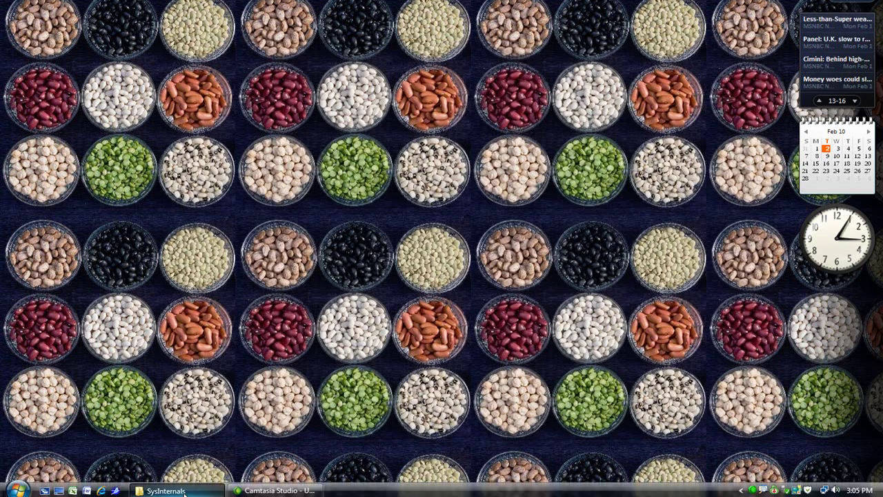
click(165, 490)
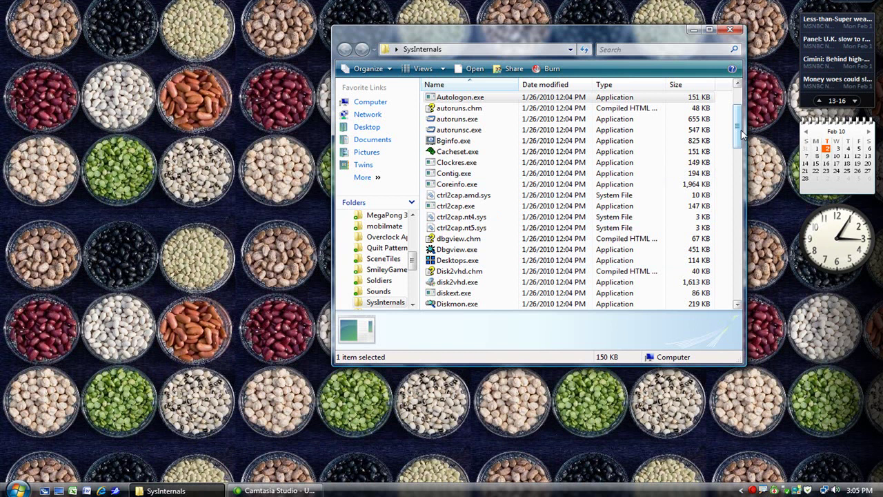
click(464, 121)
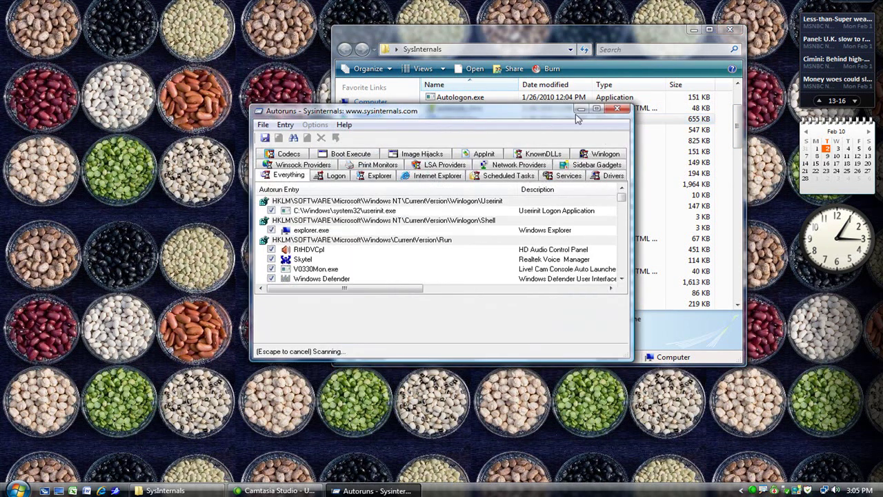
Step: Maximize the Autoruns window and scroll through the loaded Everything list
double_click(577, 113)
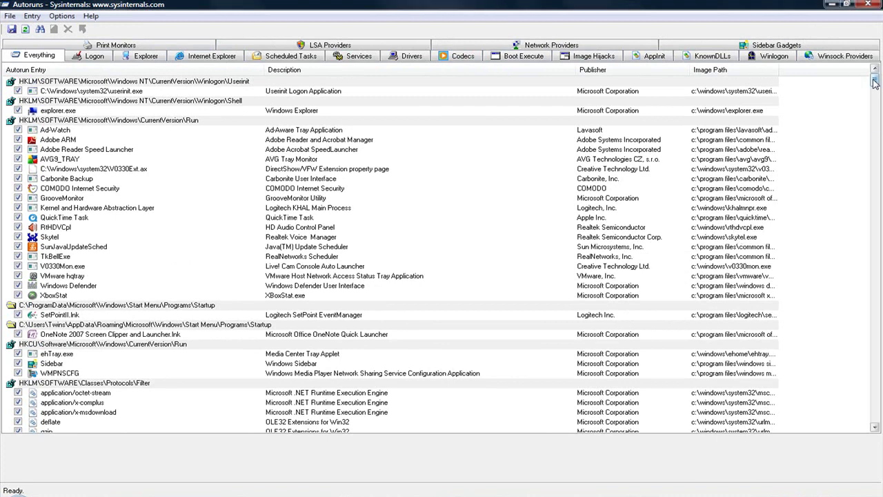
drag(874, 98, 880, 77)
Step: Switch to the Logon tab to show Run-key and Startup-folder entries through WMPNSCFG
click(95, 57)
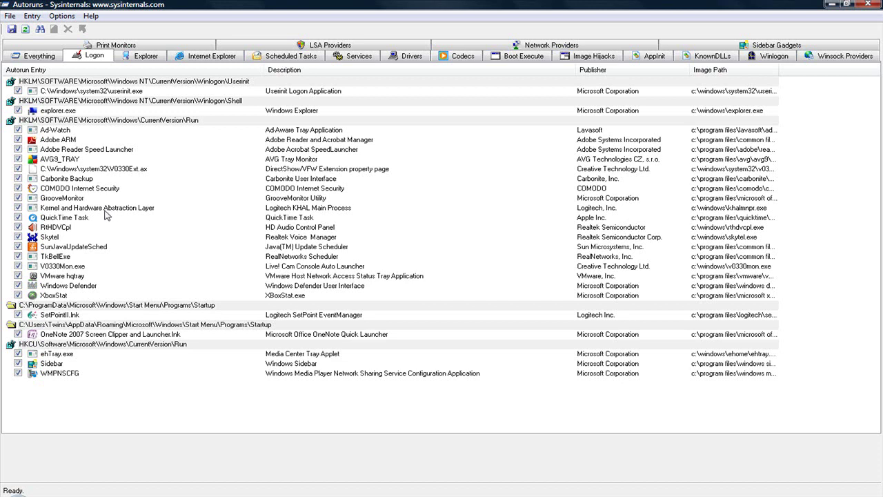
Step: Relaunch Autoruns as administrator, maximize it, and switch QuickTime Task off then back on
click(18, 217)
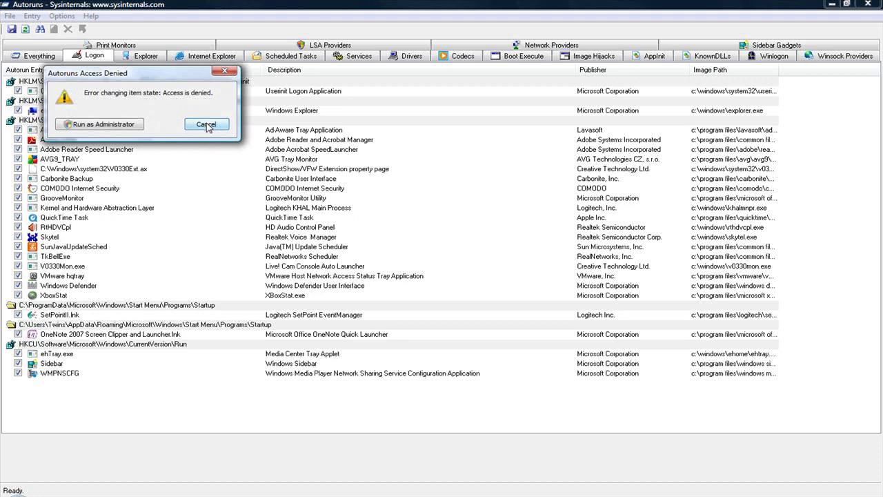
click(124, 127)
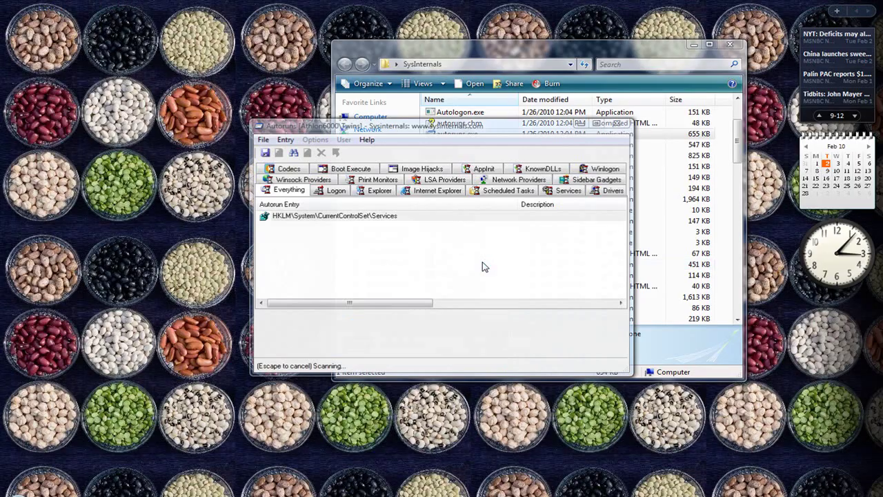
click(596, 123)
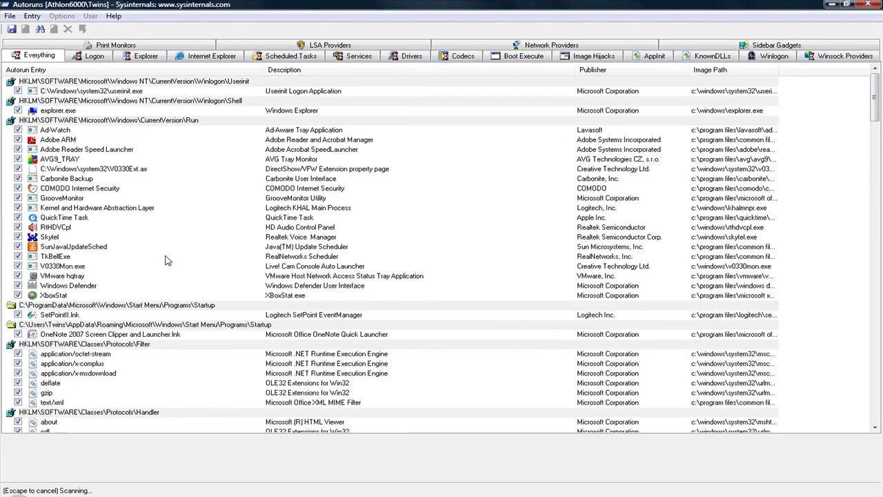
click(18, 218)
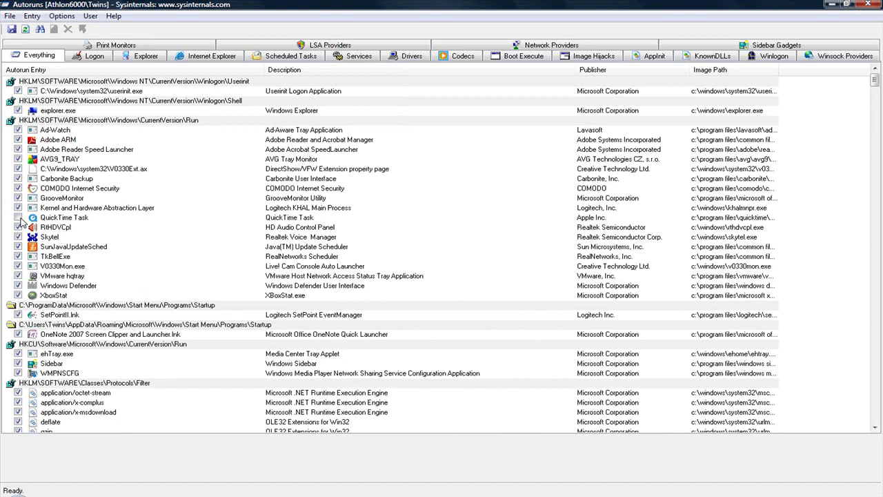
click(18, 217)
Step: Review the Explorer and Internet Explorer Browser Helper Object entries, then return to Logon
click(141, 58)
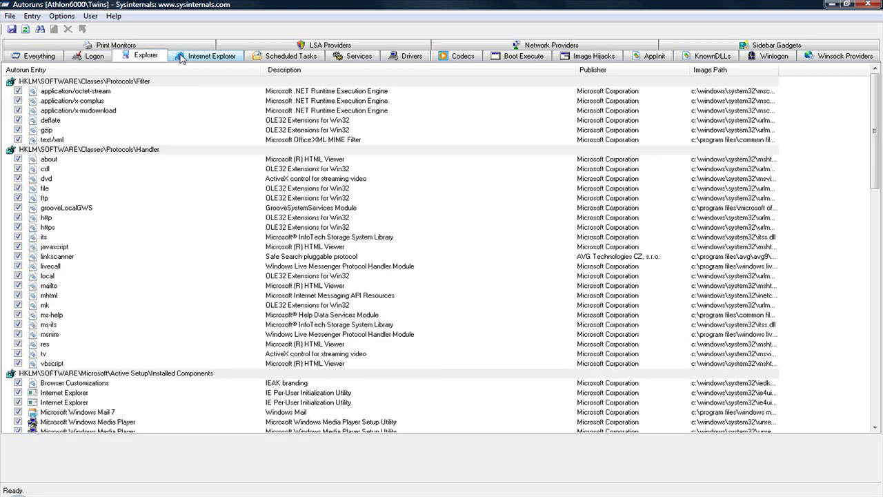
click(206, 59)
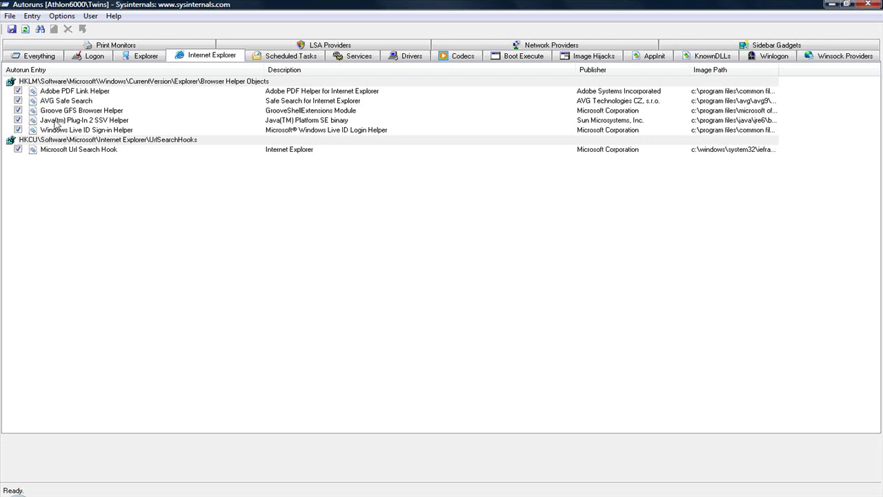
click(94, 57)
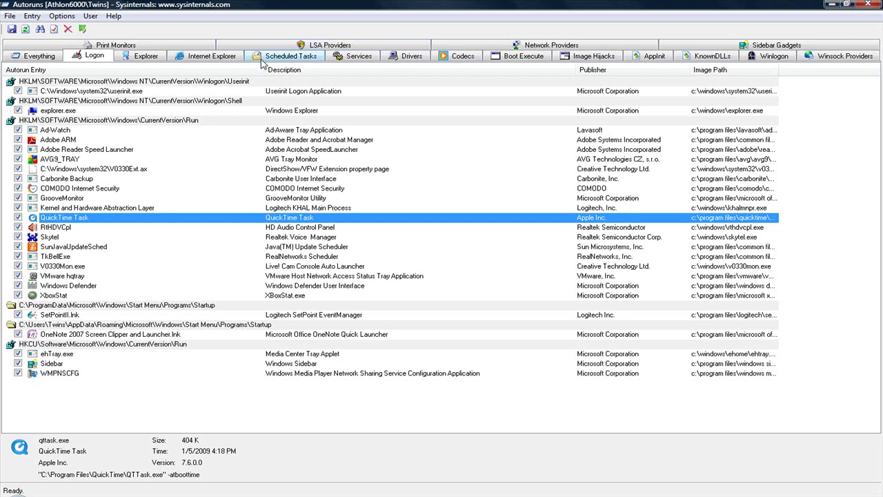
Step: Browse the Scheduled Tasks, Services and Drivers lists of autostart entries
click(262, 59)
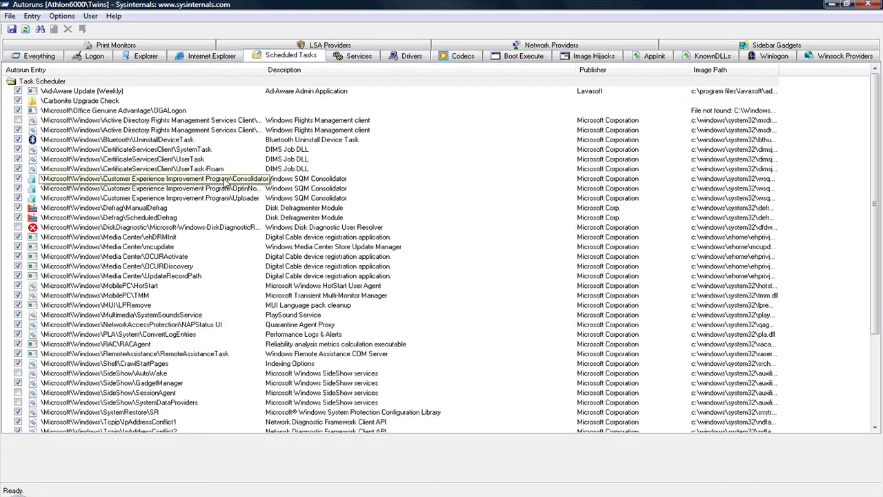
scroll(224, 183, down, 4)
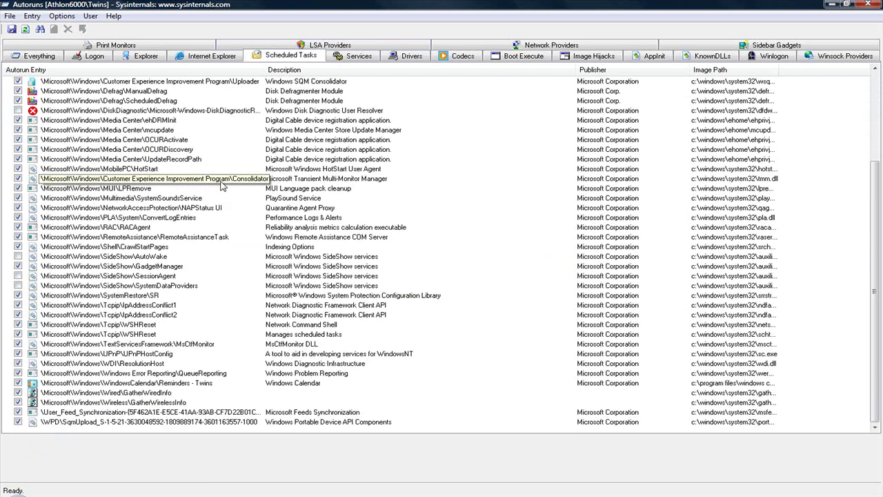
scroll(223, 185, up, 4)
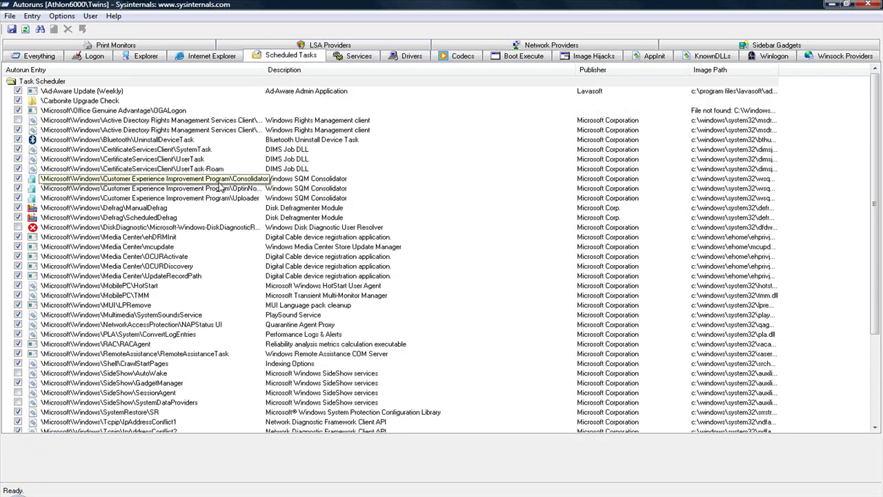
click(357, 57)
scroll(316, 173, down, 20)
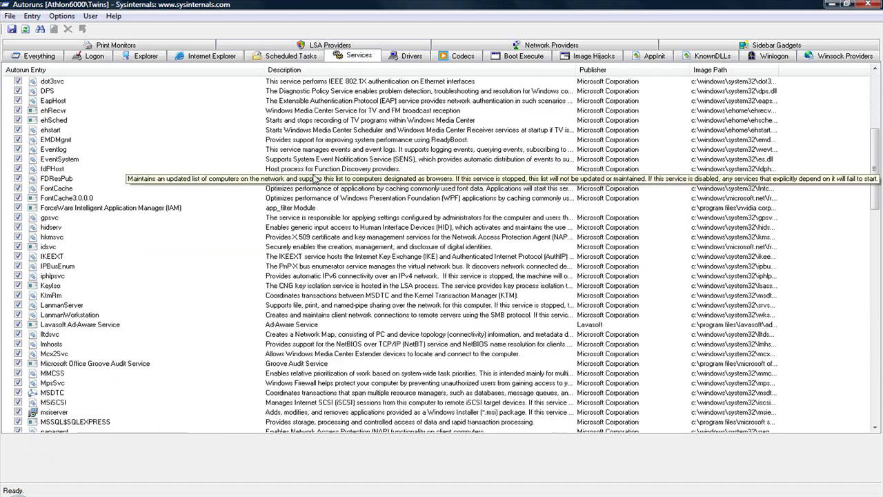
scroll(316, 179, down, 10)
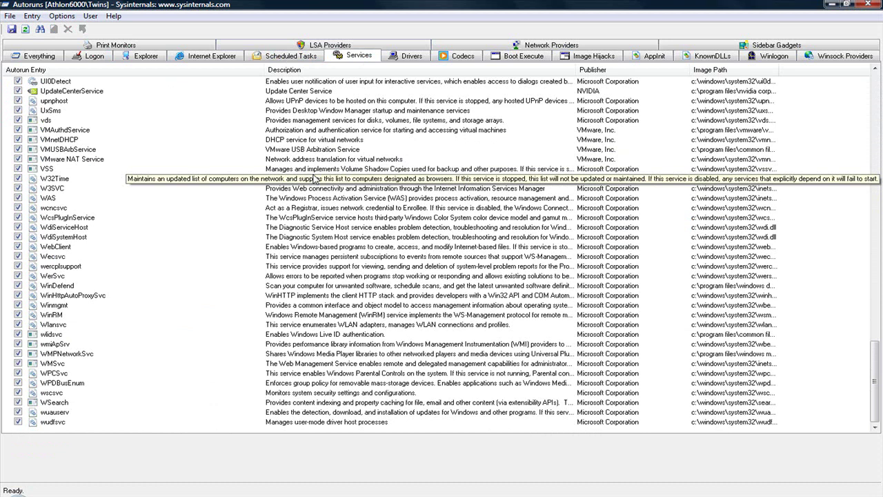
click(407, 59)
scroll(404, 143, down, 20)
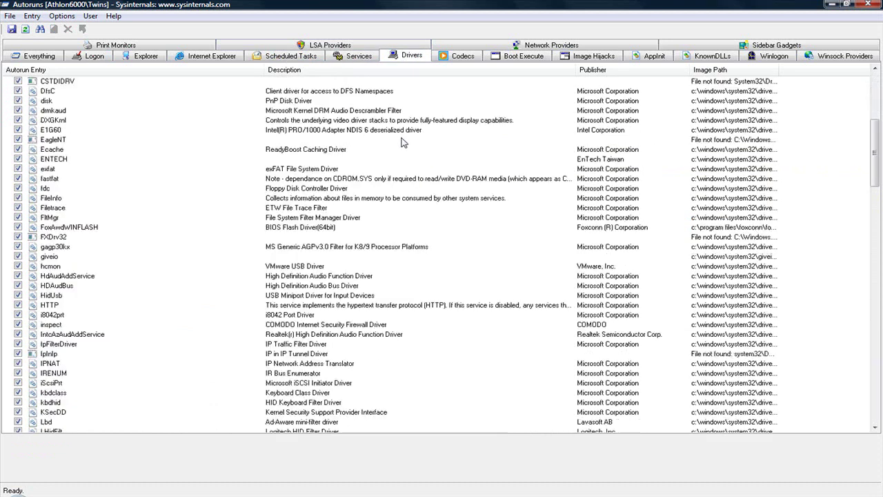
scroll(404, 143, down, 10)
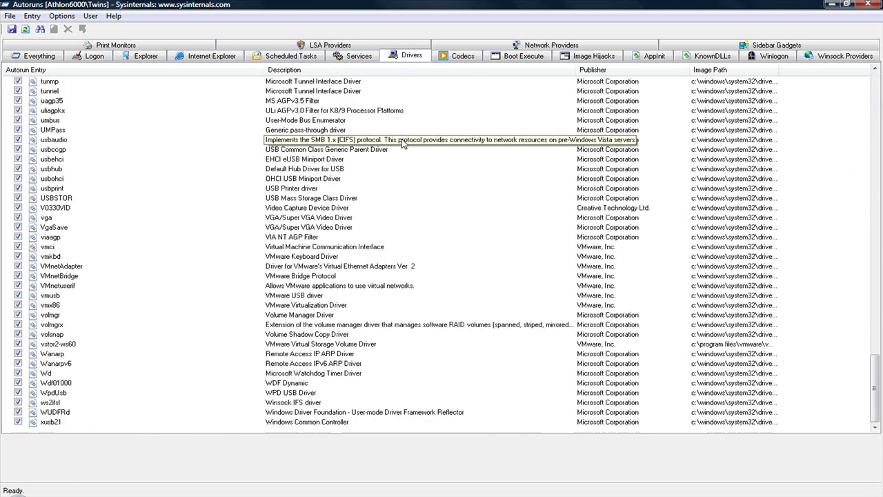
Step: Review the Codecs, Boot Execute, AppInit, KnownDLLs, Winlogon and Winsock Providers tabs, then Everything
click(463, 59)
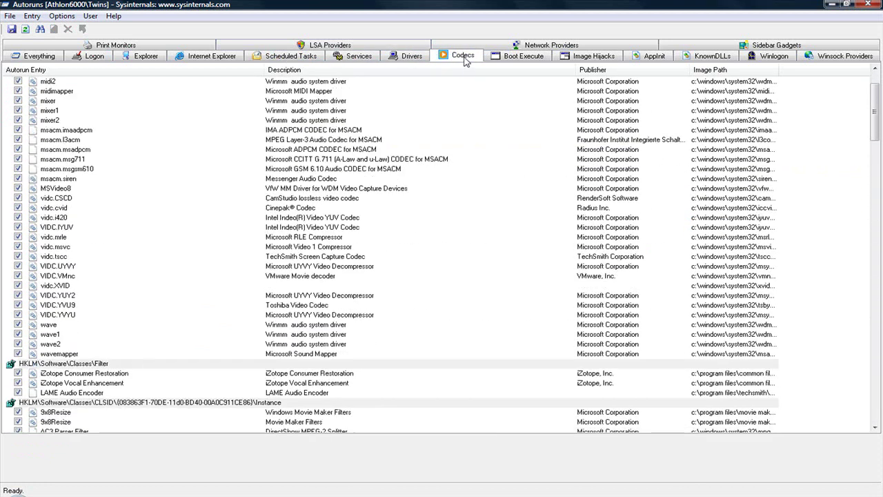
click(545, 58)
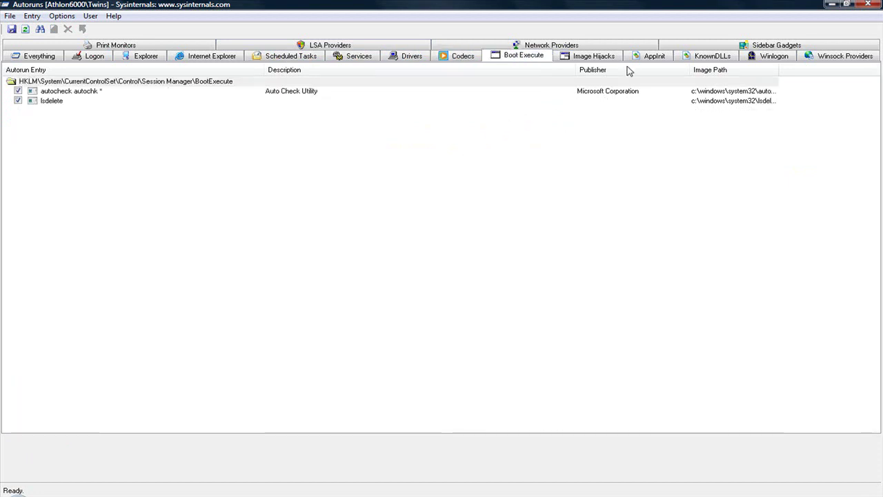
click(650, 59)
click(697, 60)
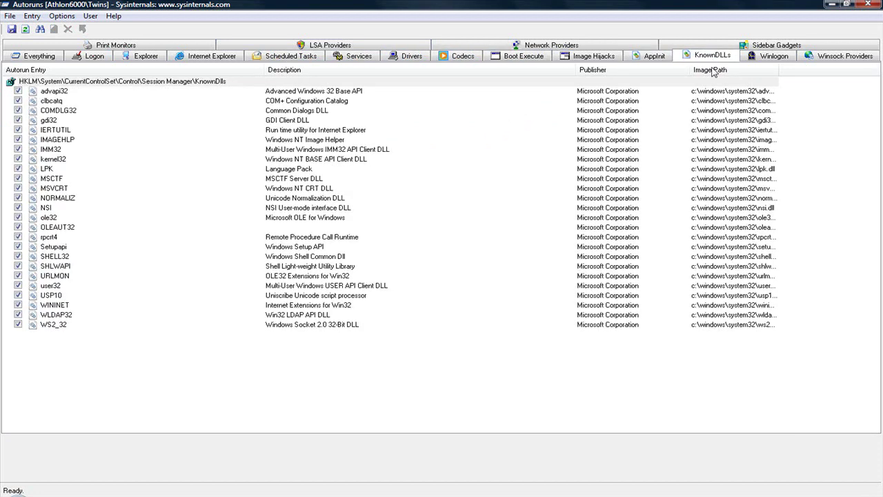
click(781, 62)
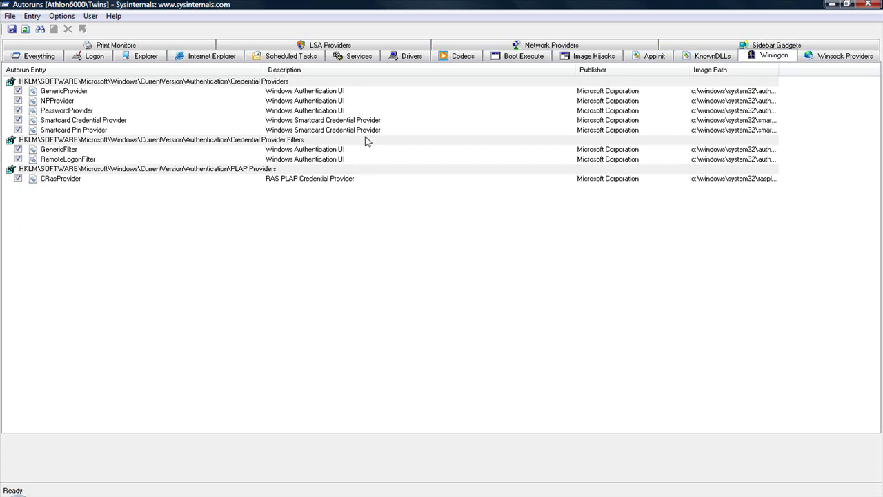
click(864, 59)
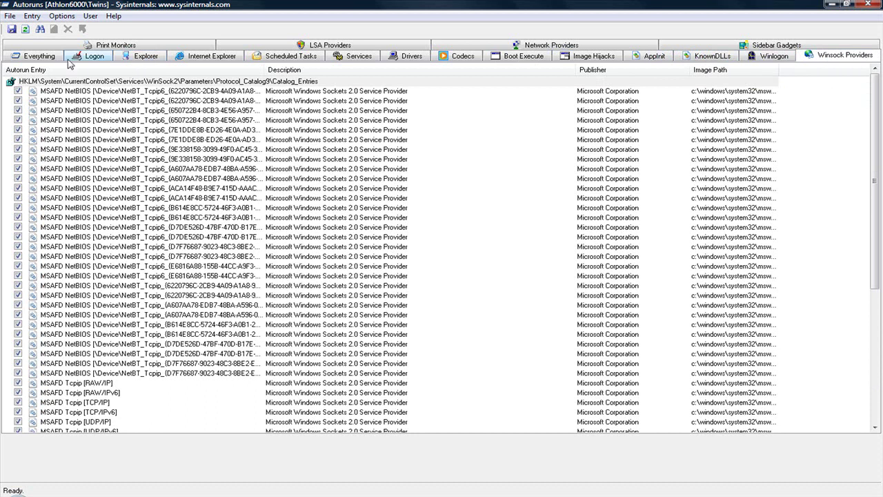
click(44, 60)
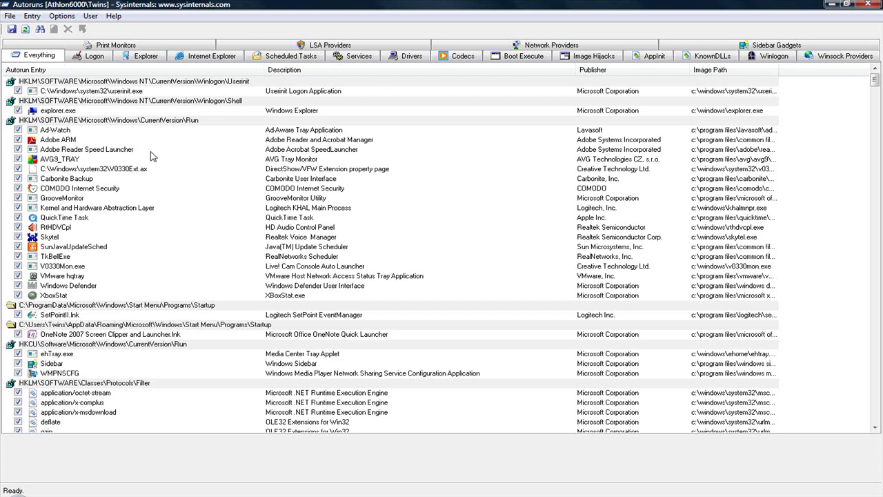
scroll(174, 168, down, 3)
scroll(175, 167, down, 3)
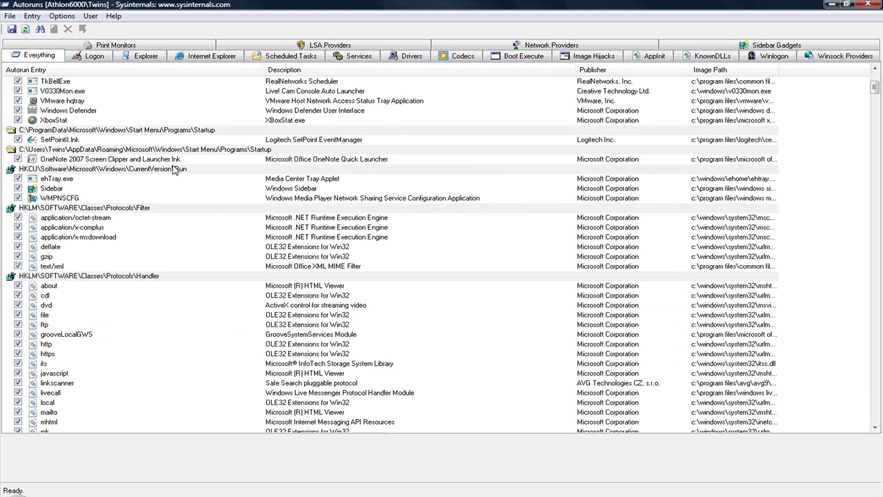
scroll(175, 169, up, 4)
scroll(175, 170, up, 1)
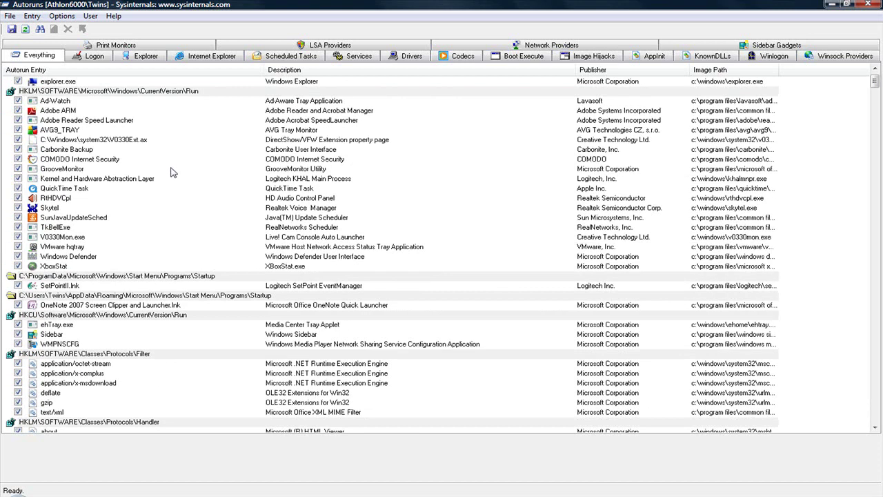
scroll(172, 169, up, 1)
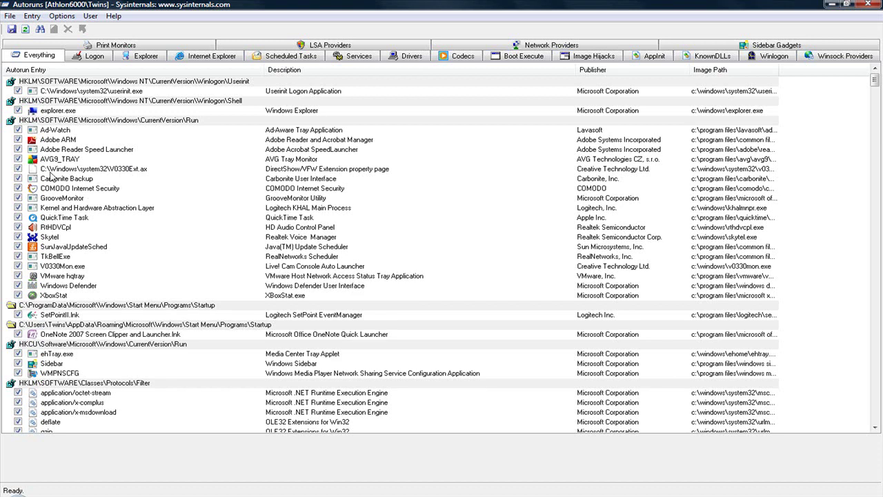
scroll(49, 219, down, 4)
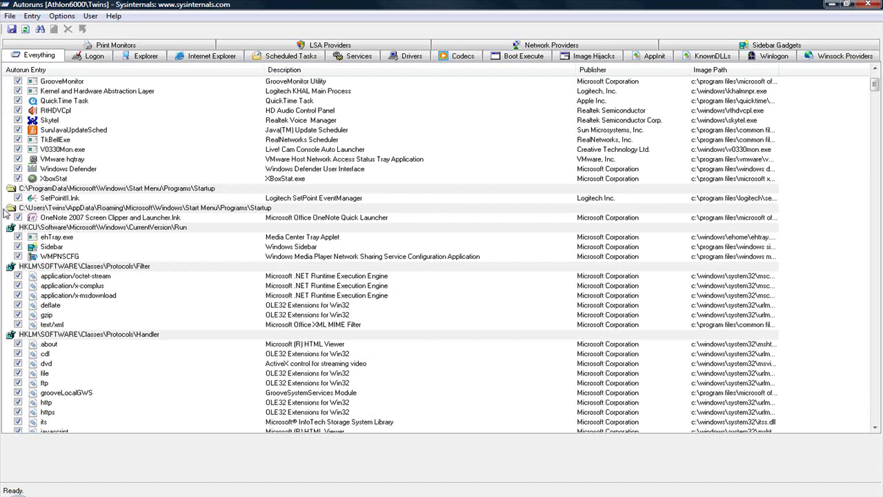
click(19, 140)
click(18, 140)
scroll(814, 132, up, 4)
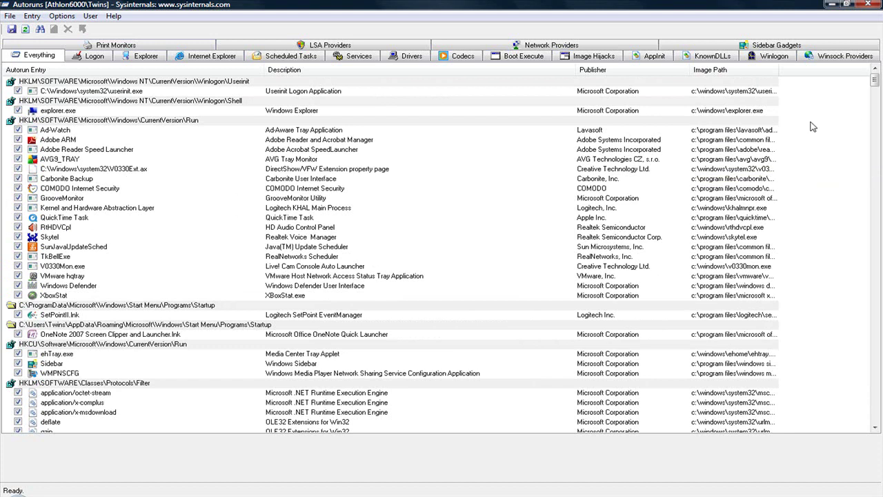